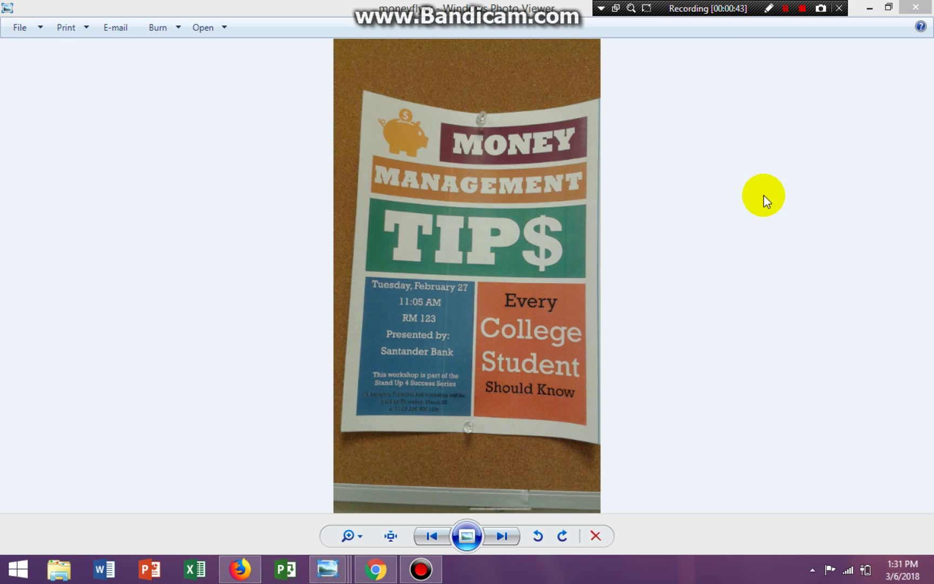
Step: Minimize the photo viewer, launch Word and create a new Blank document
left_click(869, 8)
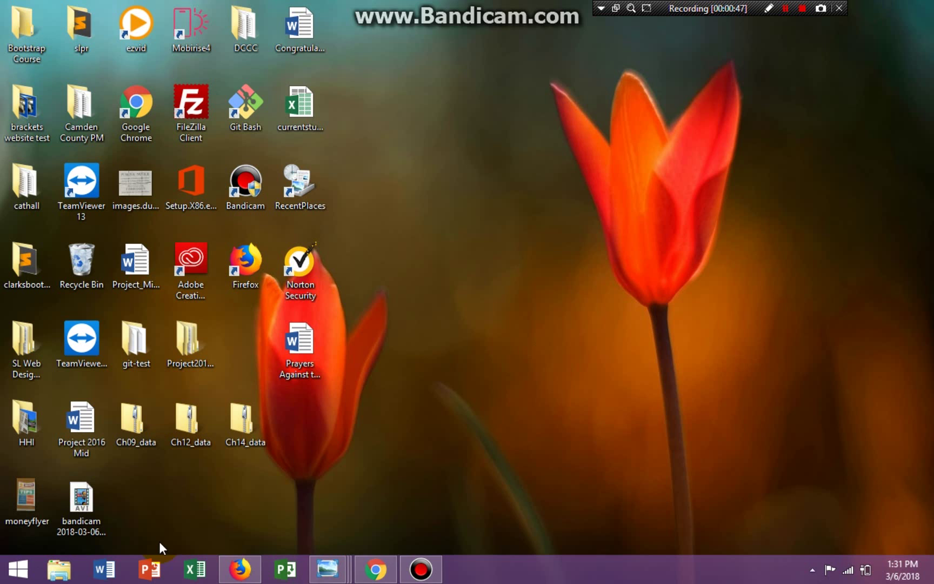
left_click(103, 569)
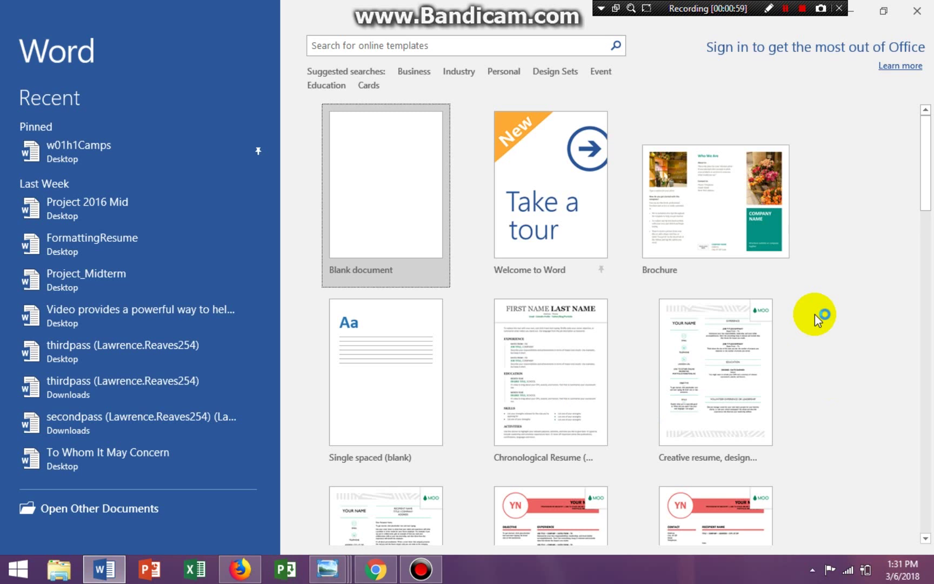
left_click(383, 206)
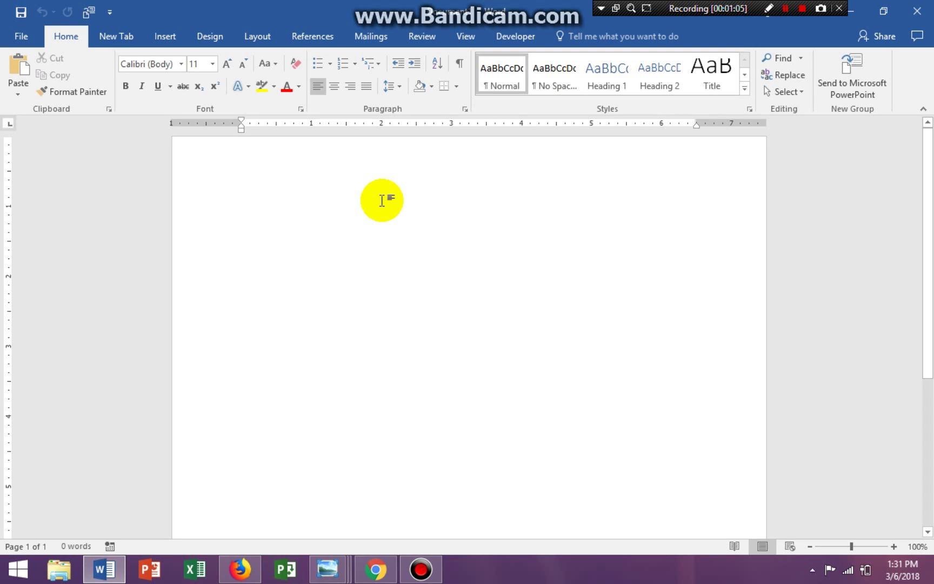
Step: Draw a text box about 5.64" wide by 2.23" tall across the middle of the page
left_click(164, 36)
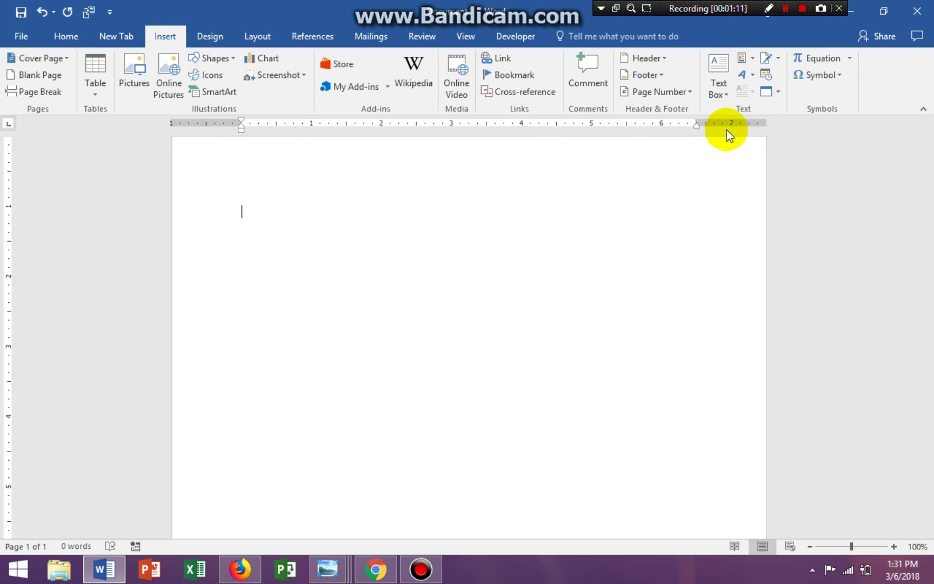
left_click(724, 95)
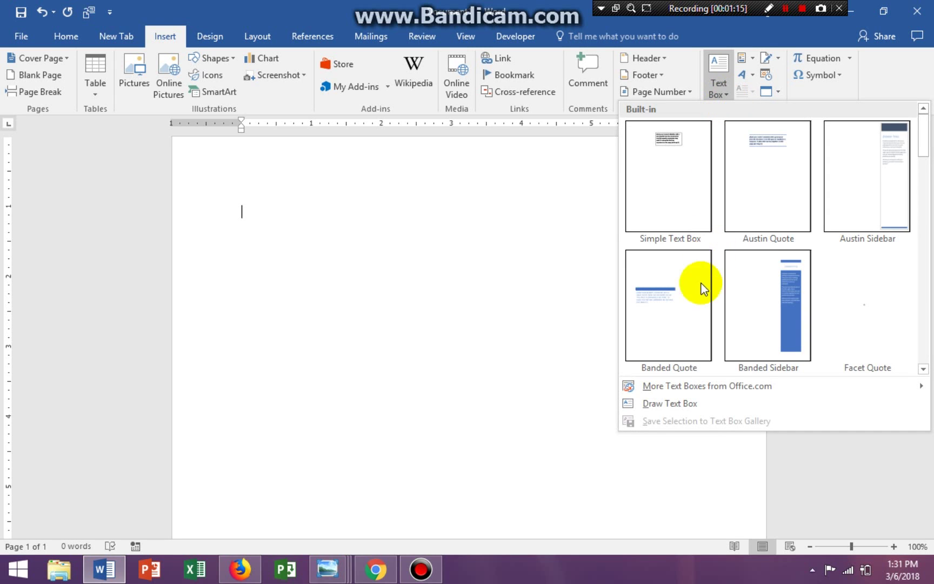
left_click(677, 401)
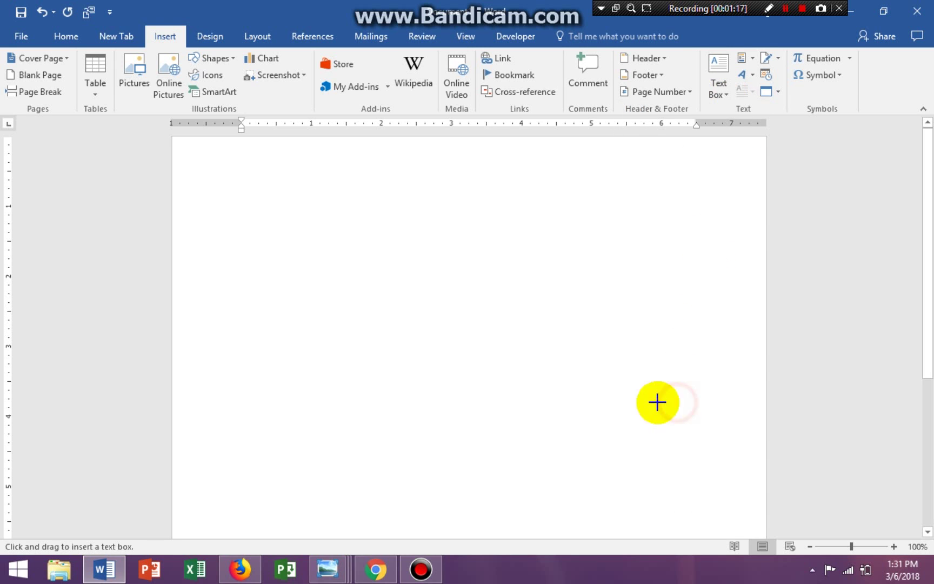
mouse_move(300, 318)
left_mouse_down()
mouse_move(421, 451)
mouse_move(676, 492)
mouse_move(694, 474)
left_mouse_up()
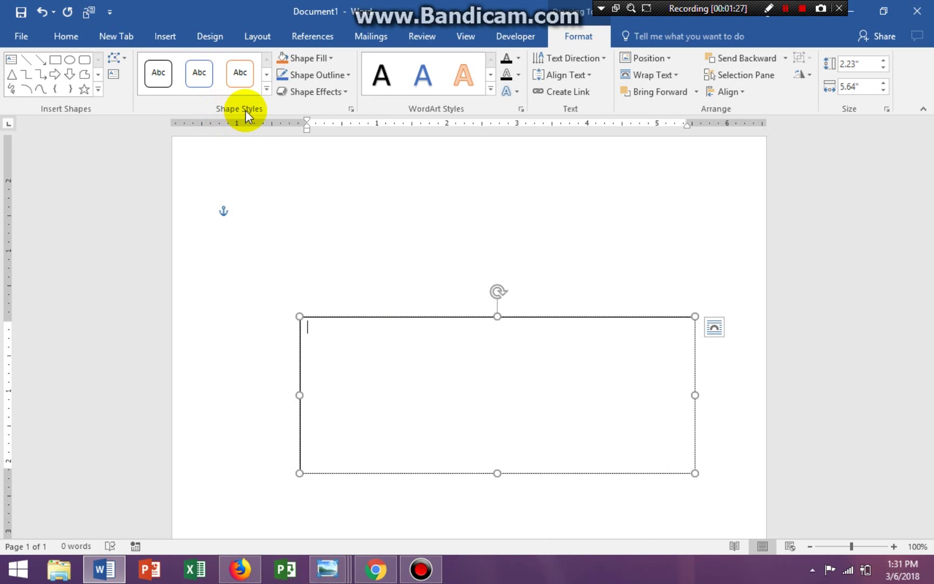
Step: Give the text box the standard Purple shape fill
left_click(331, 59)
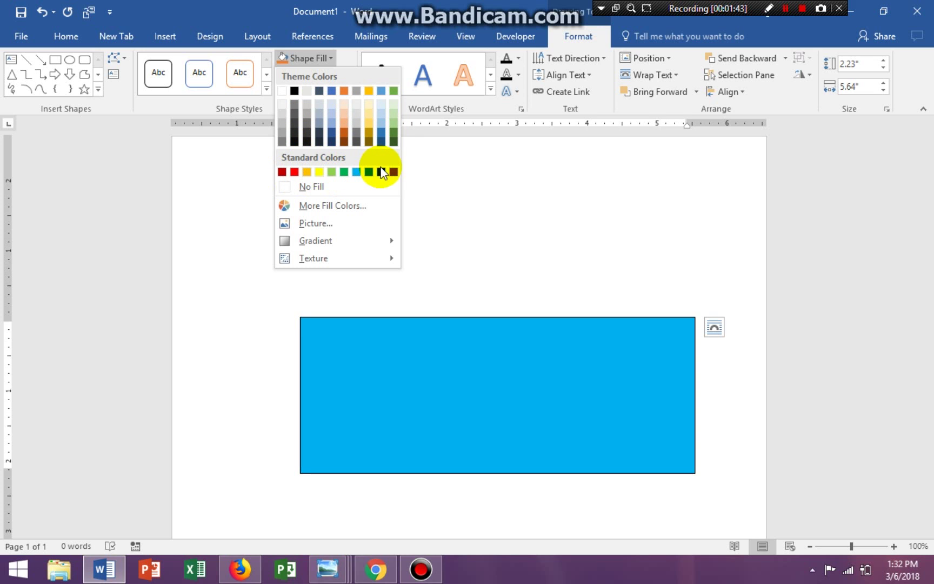
left_click(393, 171)
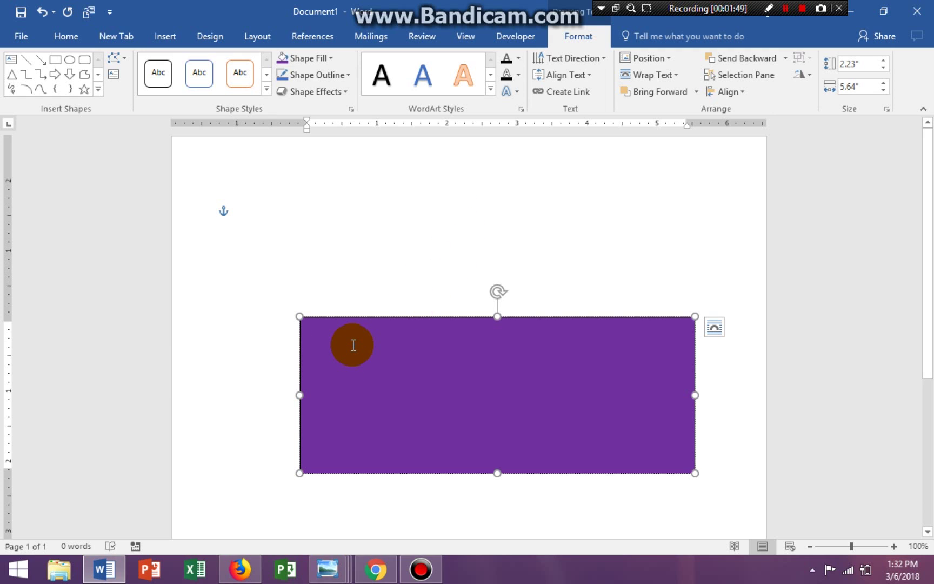
Step: Type the first name twice in the text box, correcting the ending of the second name
type("jljljl")
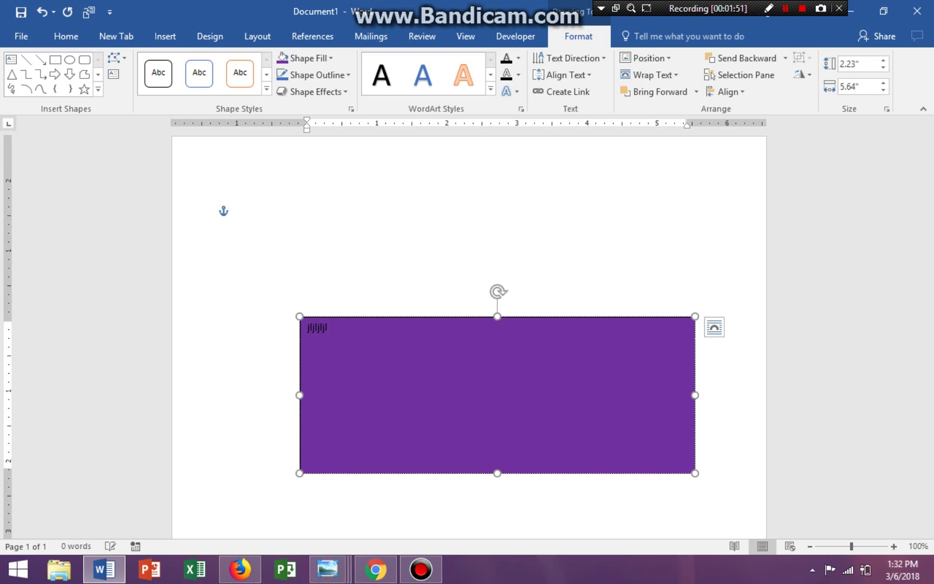
key("BackSpace")
type("Denise")
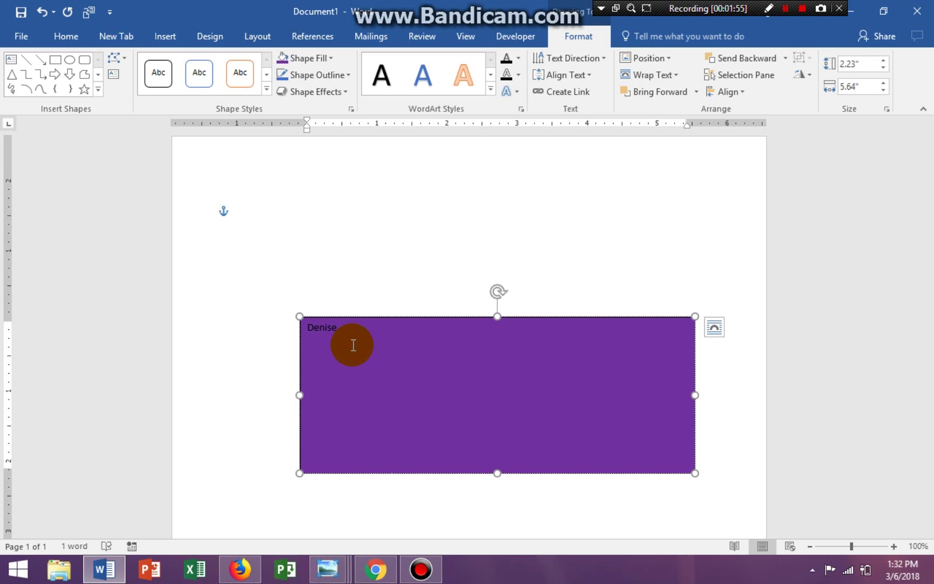
type(" Denise")
left_click(365, 324)
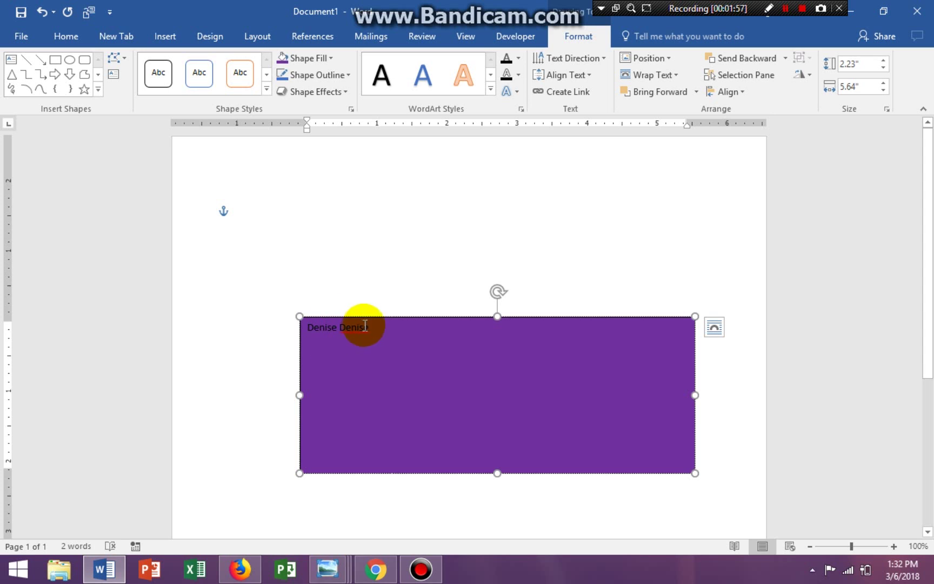
key("BackSpace")
key("BackSpace")
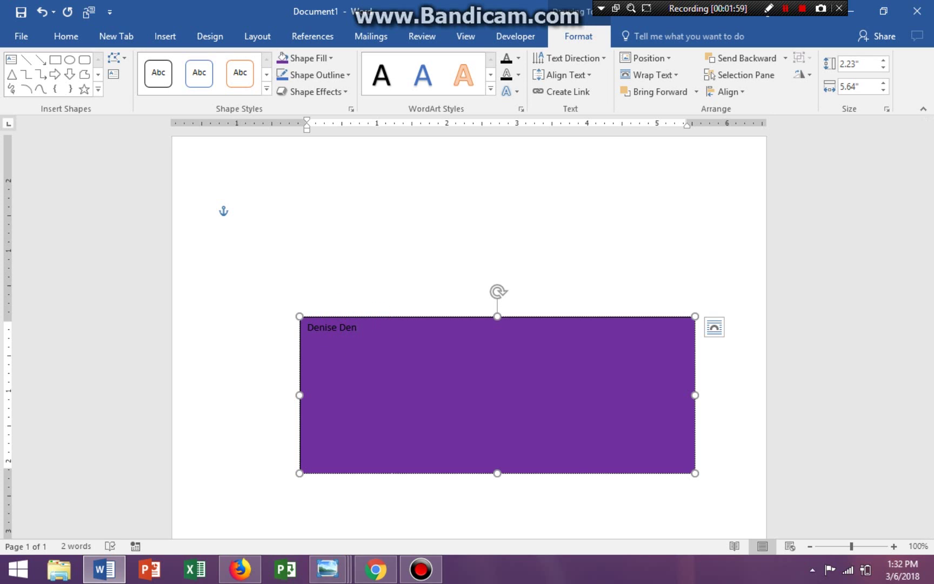
type("ise")
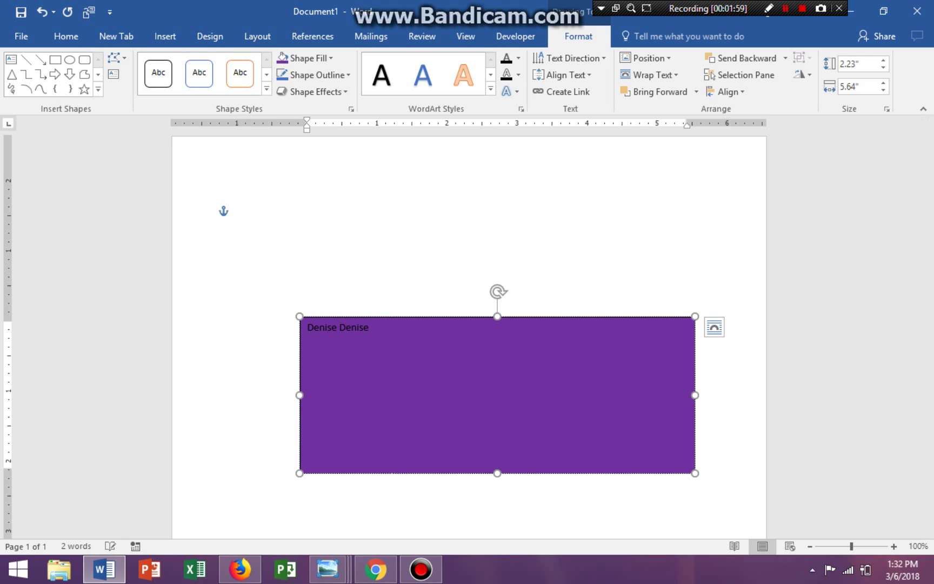
Step: Select both names and resize them to 28 pt so they fit on one line
right_click(357, 327)
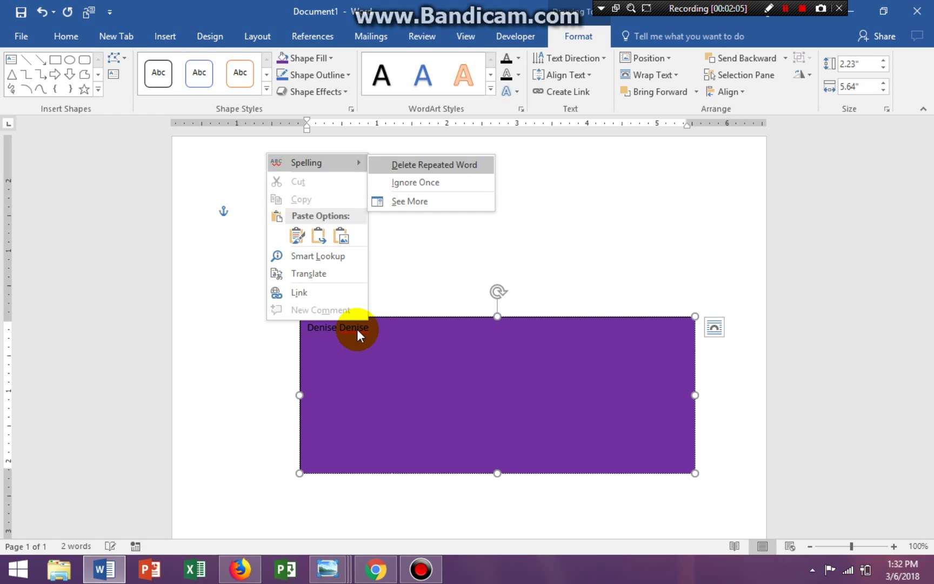
left_click(394, 361)
left_click_drag(370, 327, 306, 322)
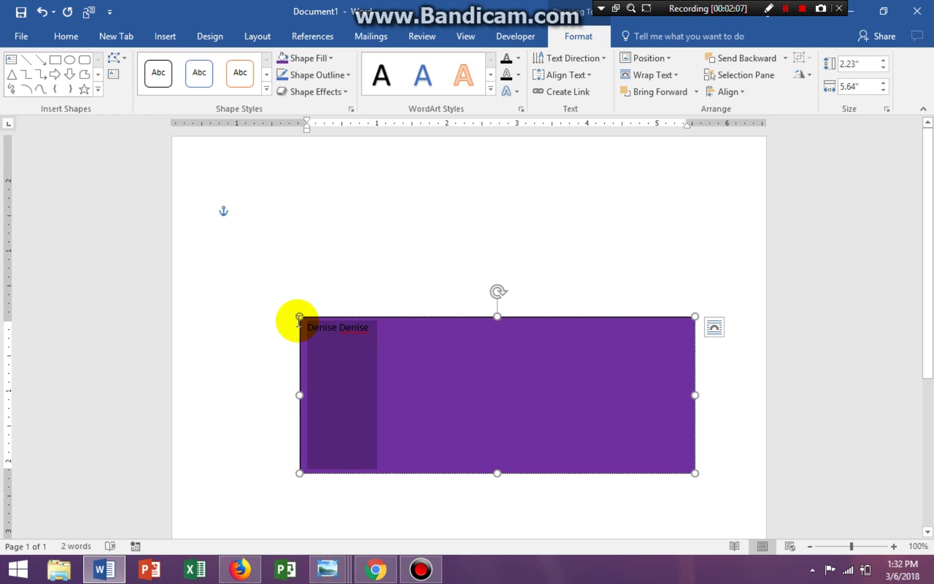
left_click(55, 36)
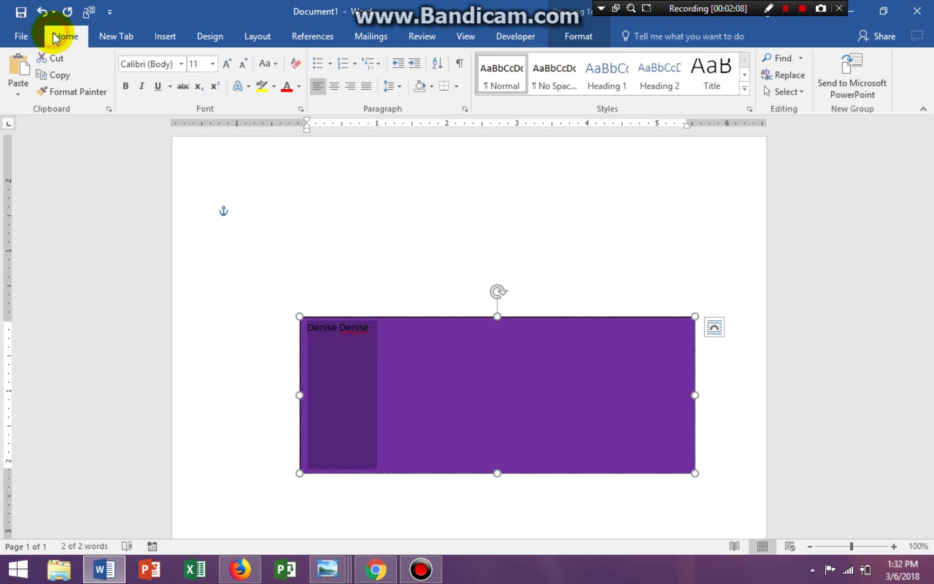
left_click(228, 64)
left_click(228, 63)
left_click(227, 64)
left_click(227, 63)
left_click(227, 64)
left_click(228, 64)
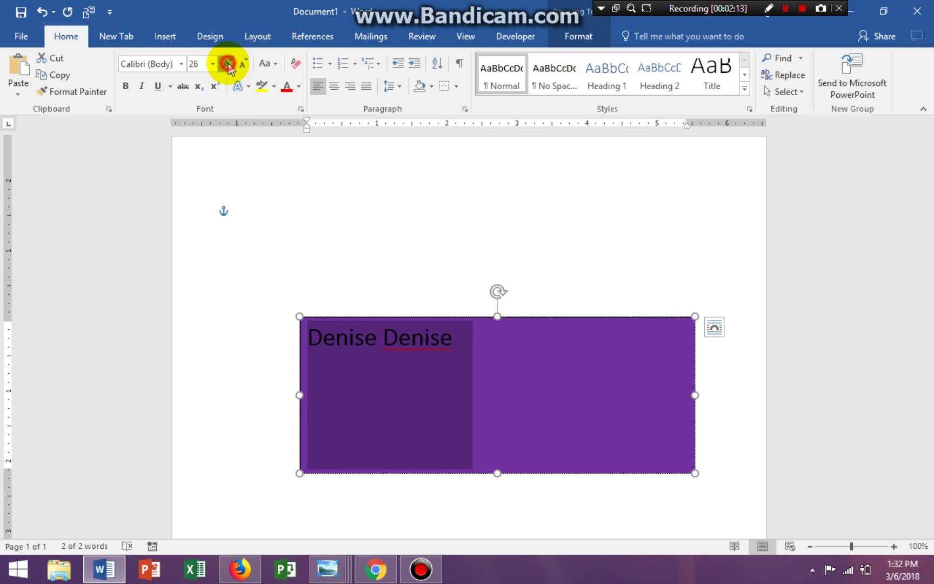
left_click(227, 63)
left_click(227, 64)
left_click(227, 64)
left_click(227, 64)
left_click(227, 64)
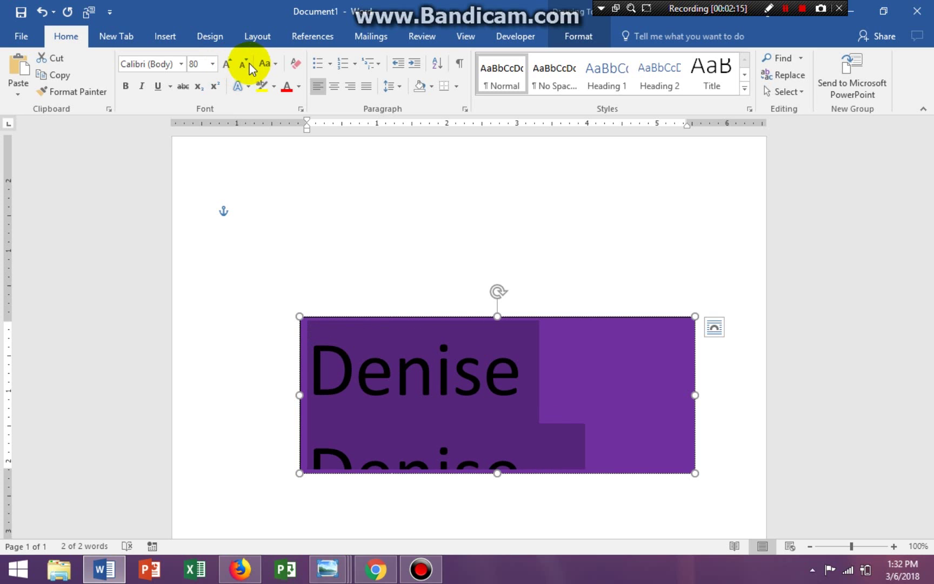
left_click(248, 65)
left_click(247, 65)
left_click(247, 65)
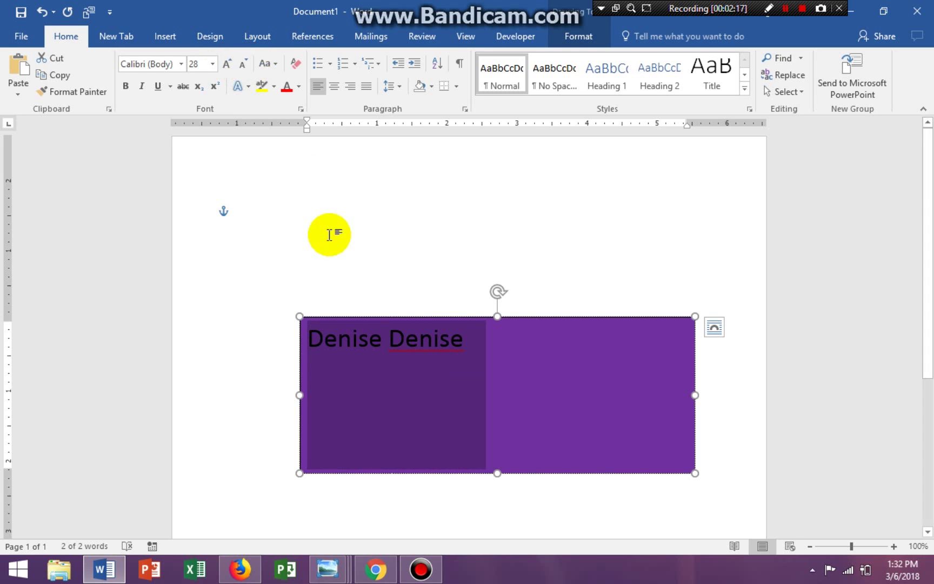
Step: Add a blank line below the names inside the purple text box
left_click(354, 282)
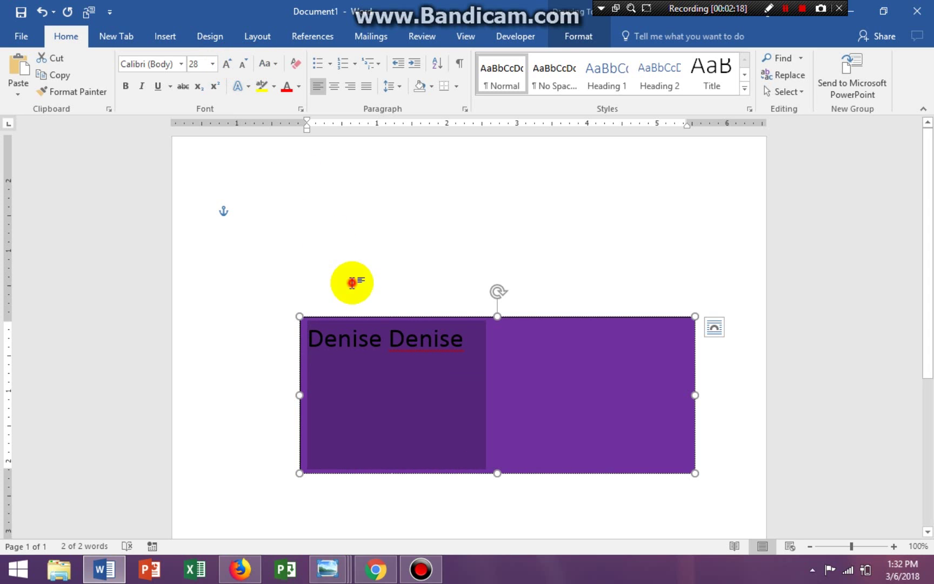
left_click(471, 337)
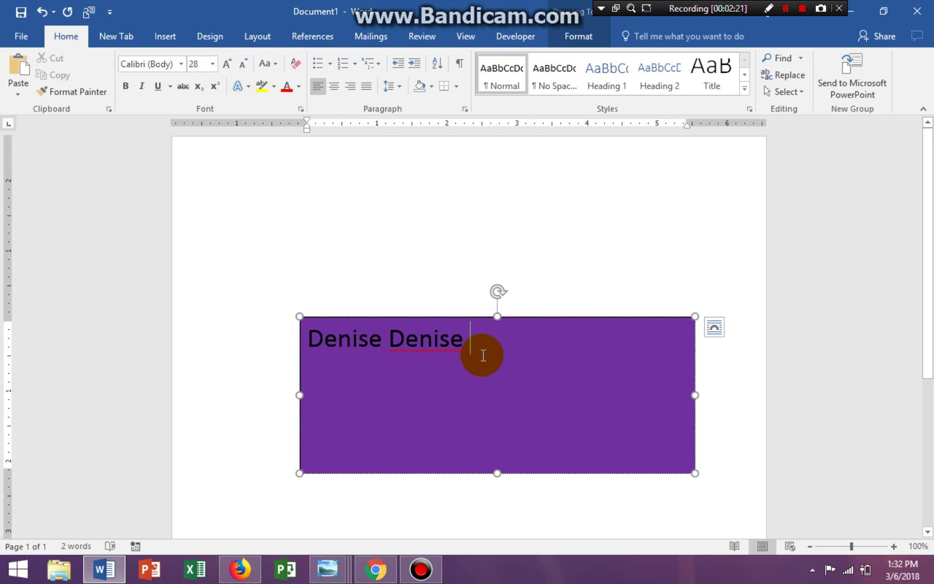
key("Return")
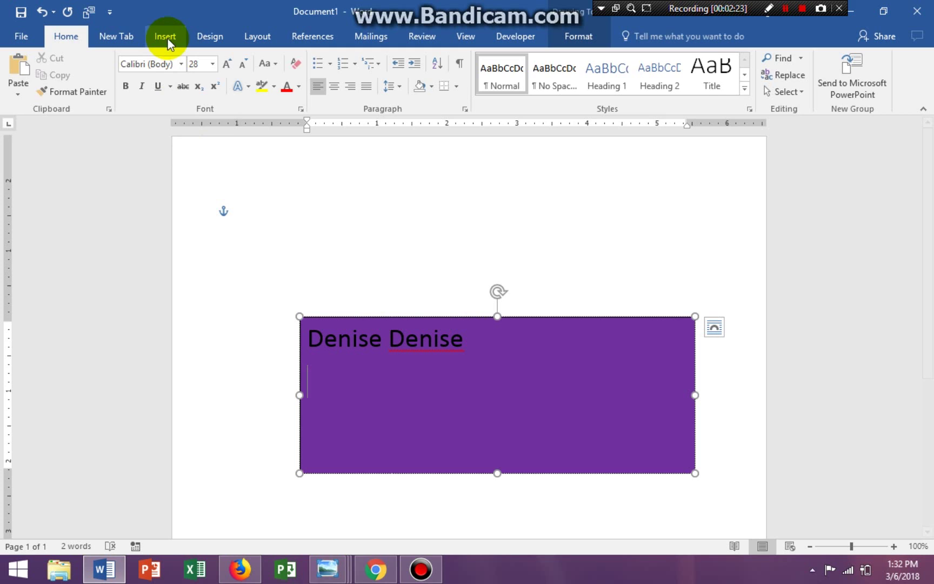
Step: Insert orange-outline WordArt and position it inside the purple box below the names
left_click(164, 36)
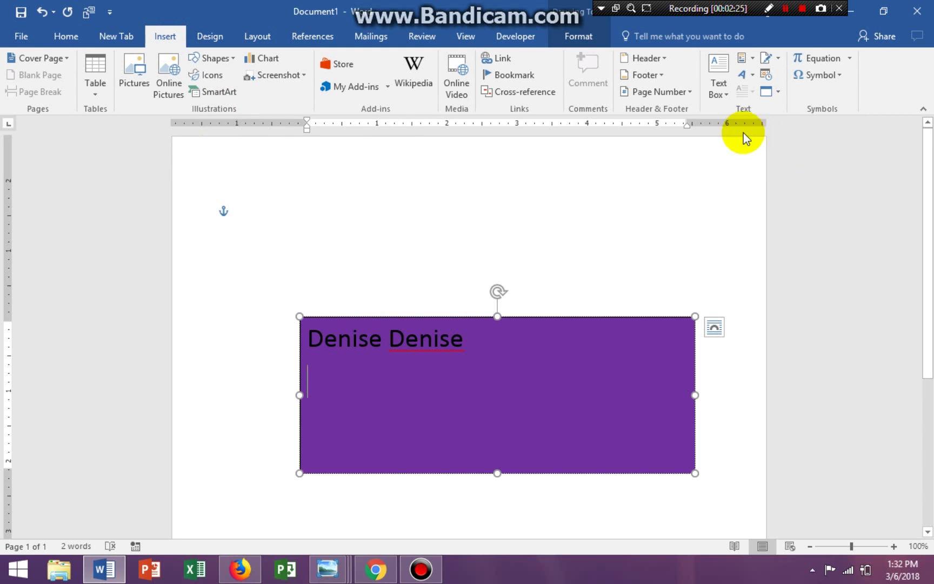
left_click(749, 77)
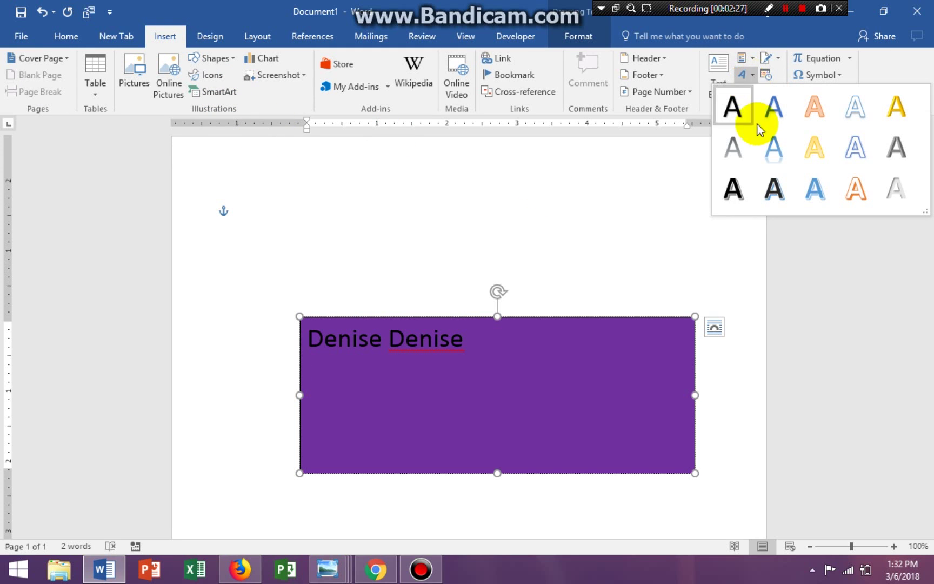
left_click(859, 193)
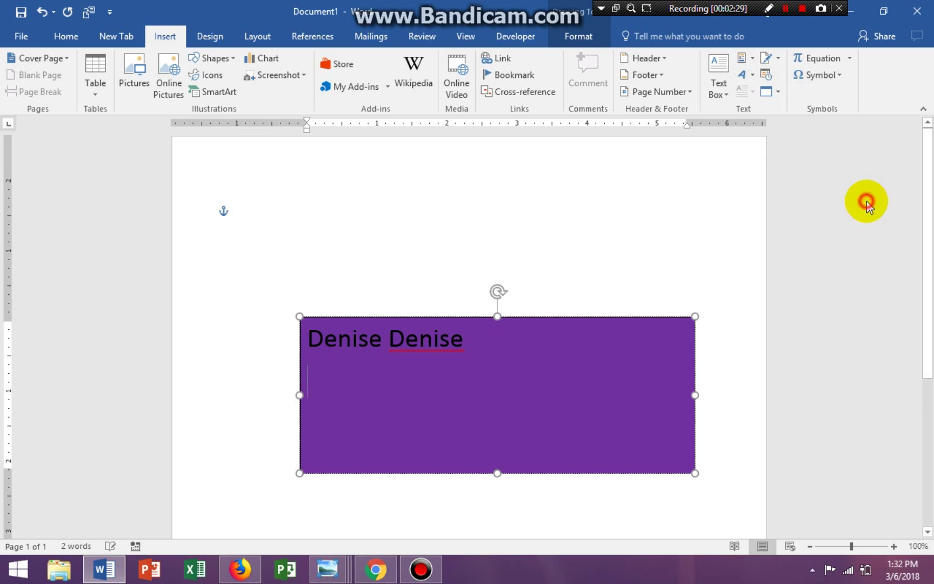
left_click_drag(381, 259, 408, 371)
left_click_drag(496, 397, 459, 400)
Step: Replace the WordArt placeholder with 'Stay Safe', fix the typo, and select it
left_click_drag(610, 430, 358, 410)
type("Sta")
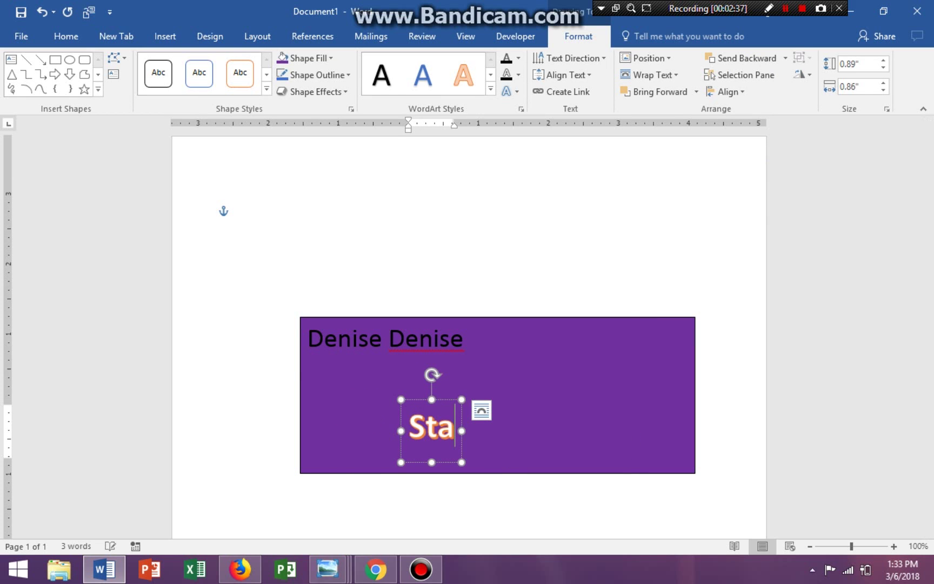
type("y Saft")
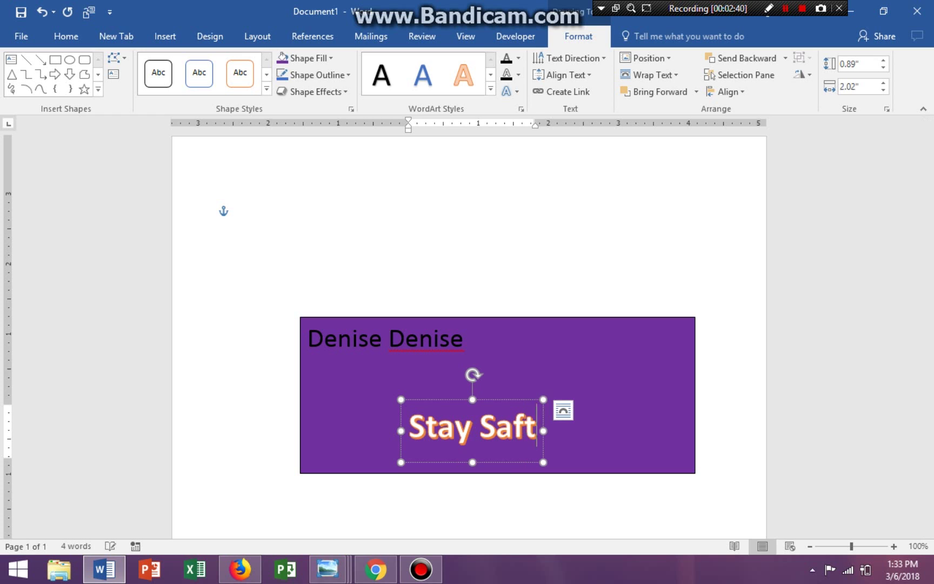
key("BackSpace")
type("e")
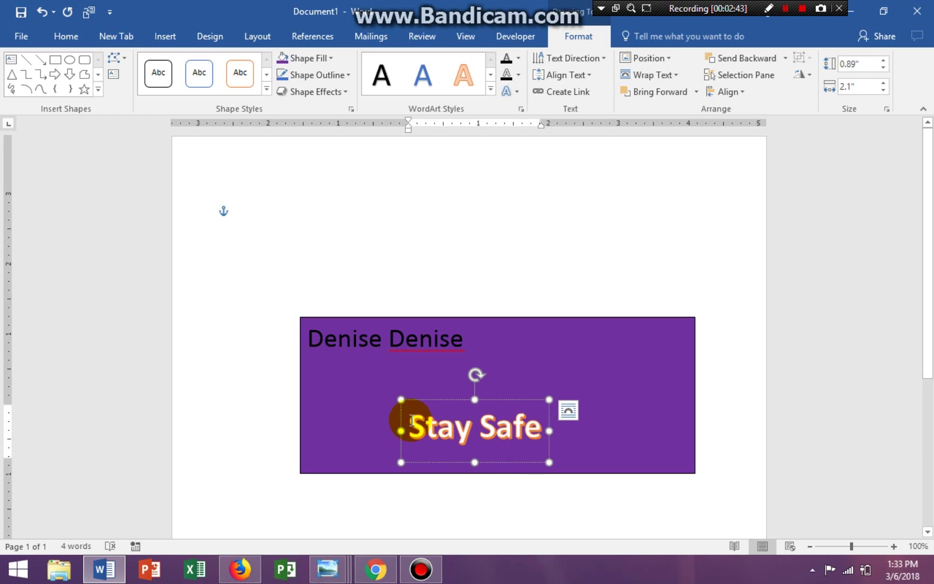
left_click_drag(423, 425, 521, 427)
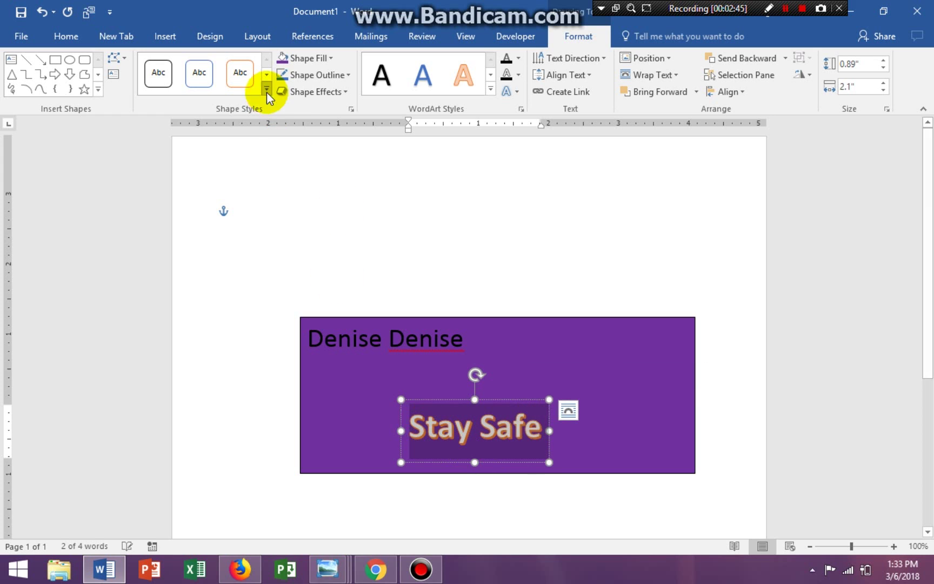
Step: Set the Stay Safe WordArt text to 48 pt using Grow and Shrink Font
left_click(66, 36)
left_click(225, 64)
left_click(225, 64)
left_click(225, 64)
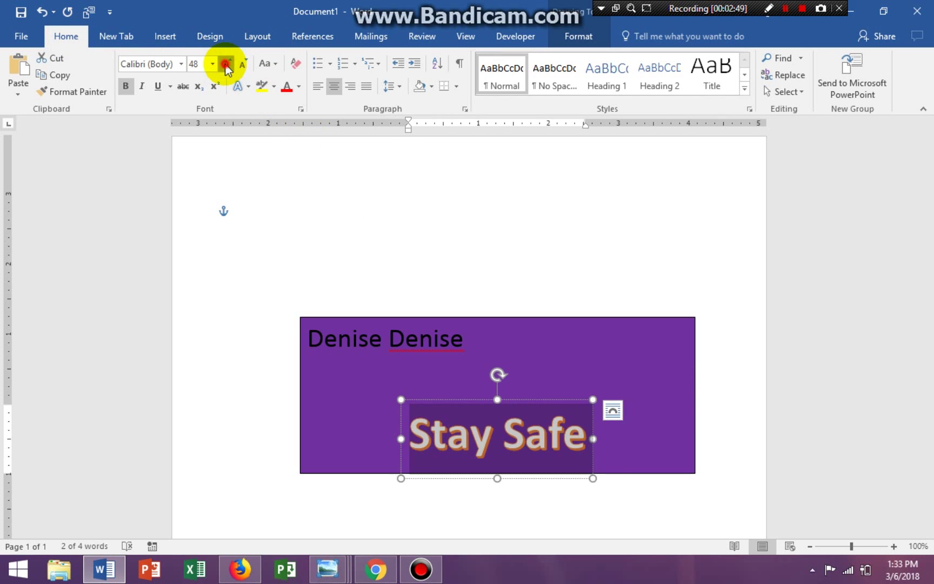
left_click(226, 64)
left_click(226, 63)
left_click(225, 63)
left_click(226, 64)
left_click(225, 64)
left_click(225, 64)
left_click(225, 64)
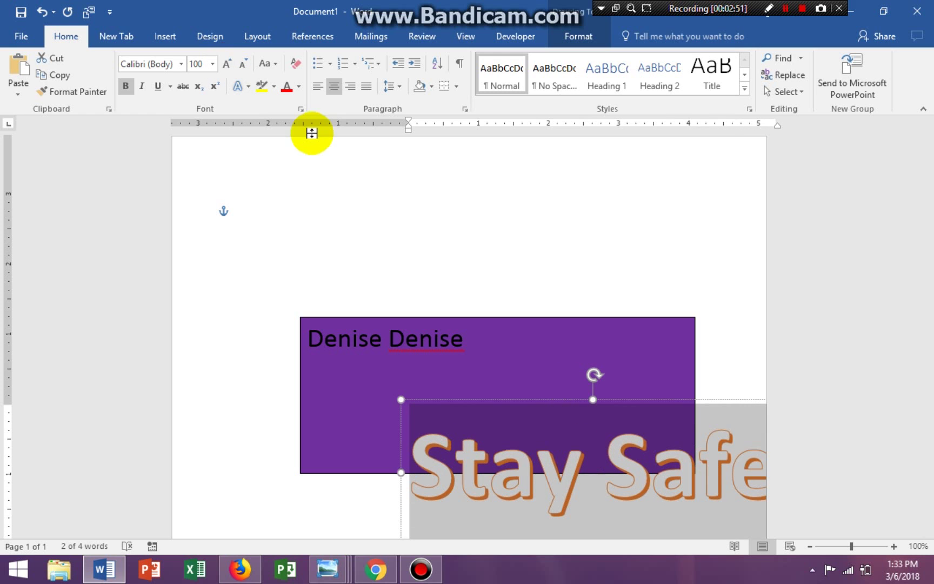
left_click(242, 68)
left_click(241, 68)
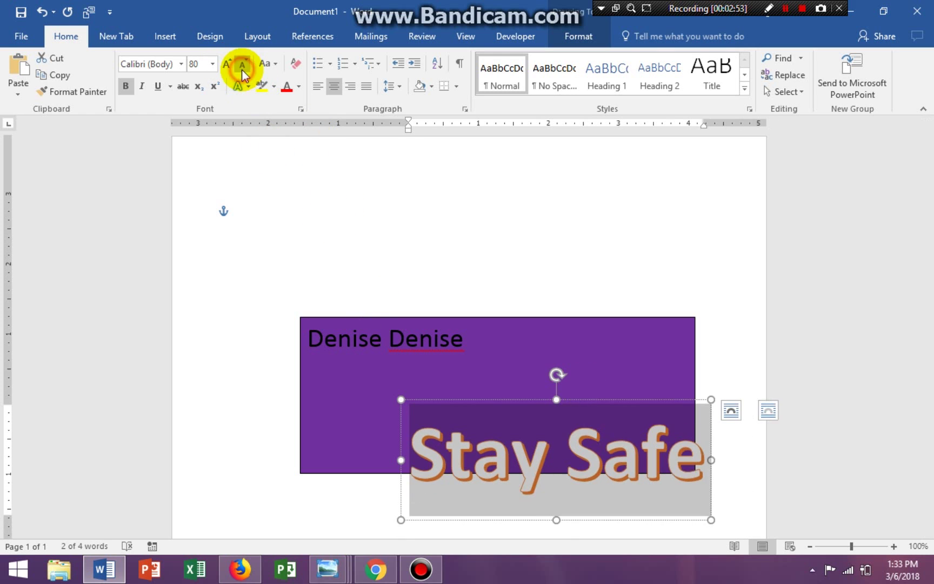
left_click(242, 68)
left_click(241, 68)
left_click(242, 68)
left_click(242, 69)
left_click(241, 68)
left_click(242, 68)
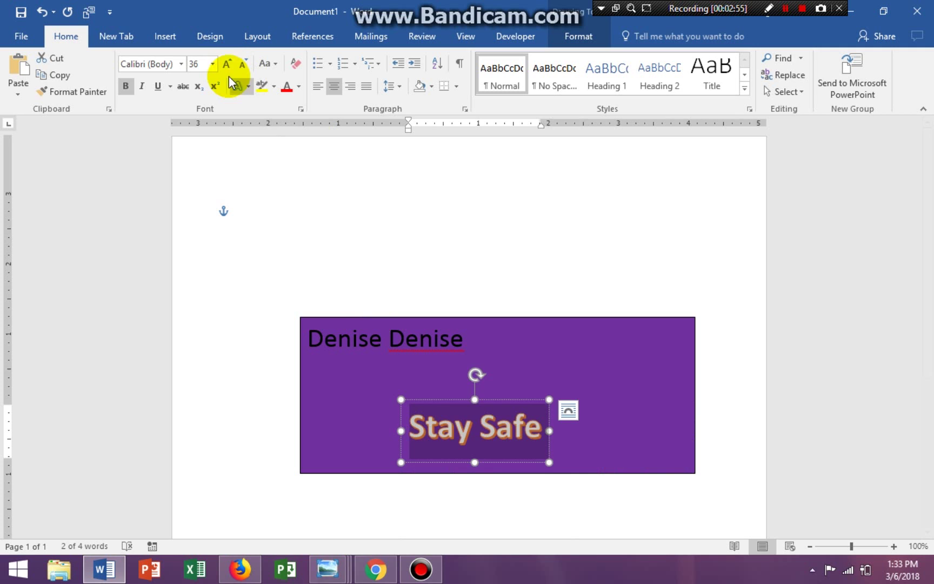
left_click(226, 65)
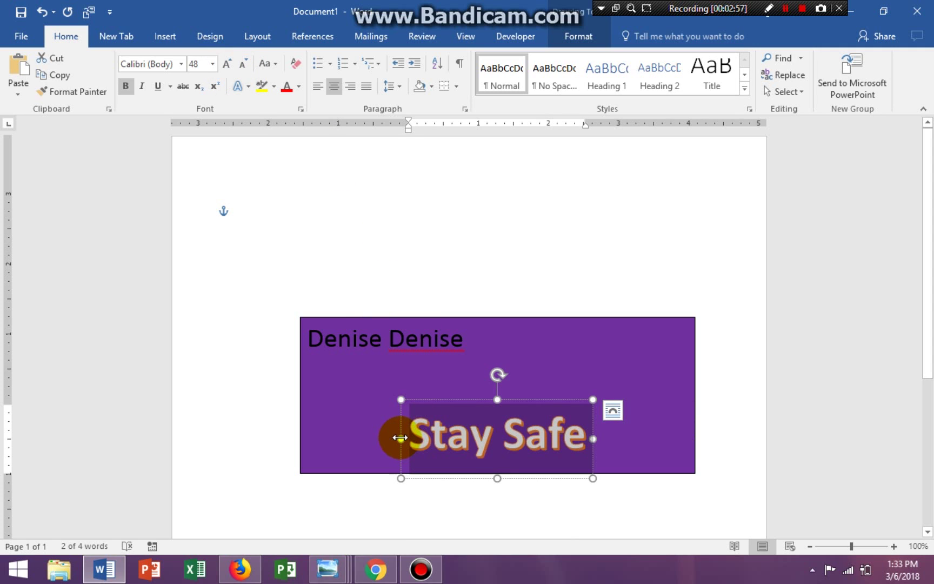
Step: Widen the WordArt box on both sides and nudge it up within the purple box
left_click_drag(401, 399, 288, 399)
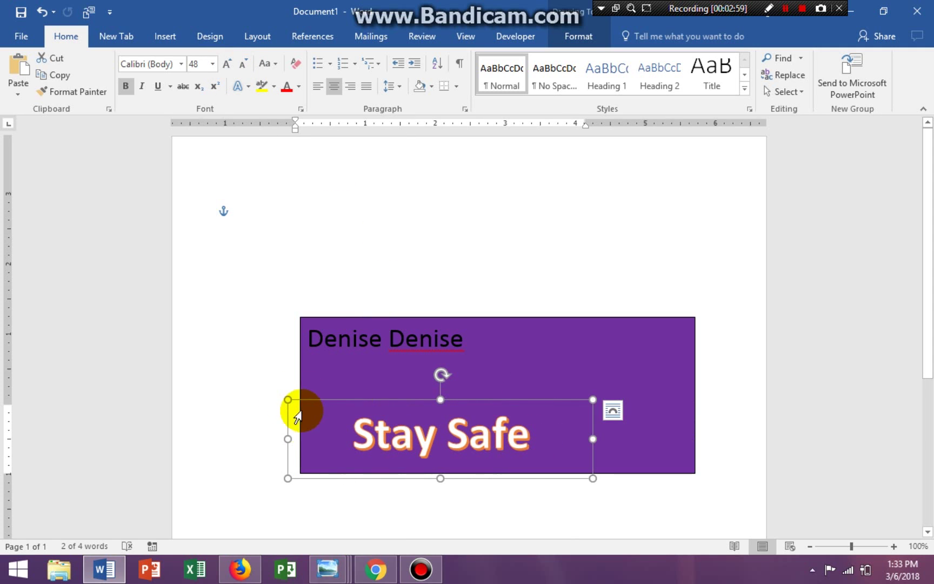
left_click_drag(287, 438, 313, 438)
left_click_drag(381, 400, 377, 385)
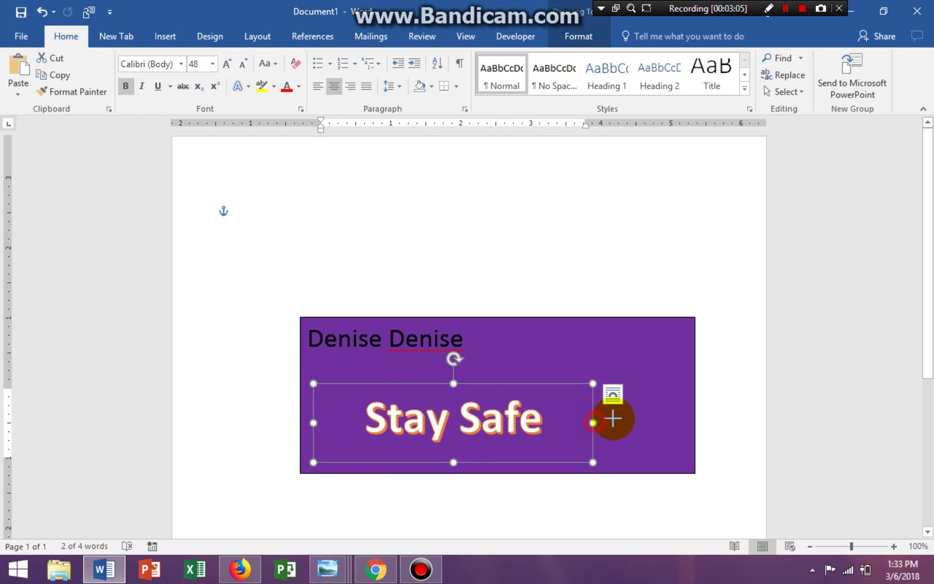
left_click_drag(592, 423, 688, 421)
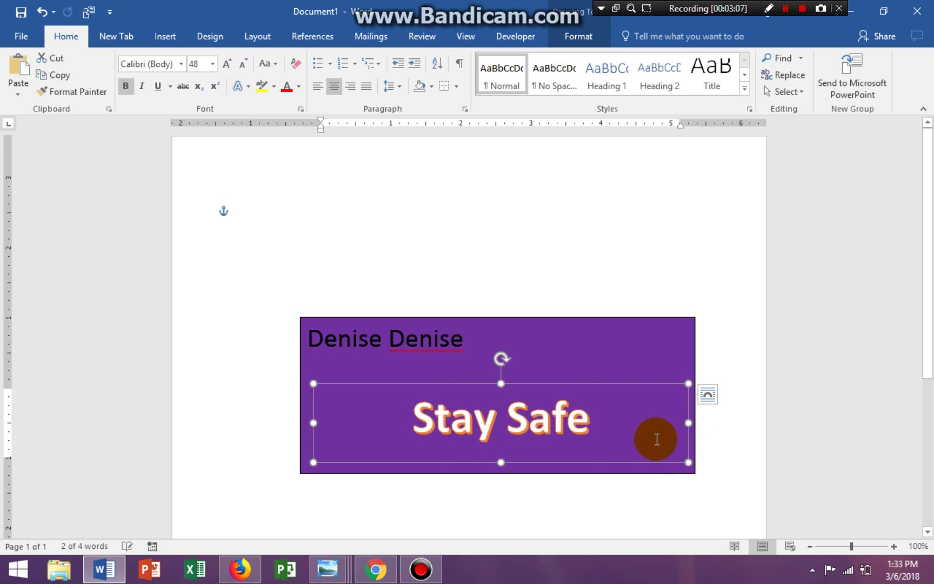
left_click(619, 510)
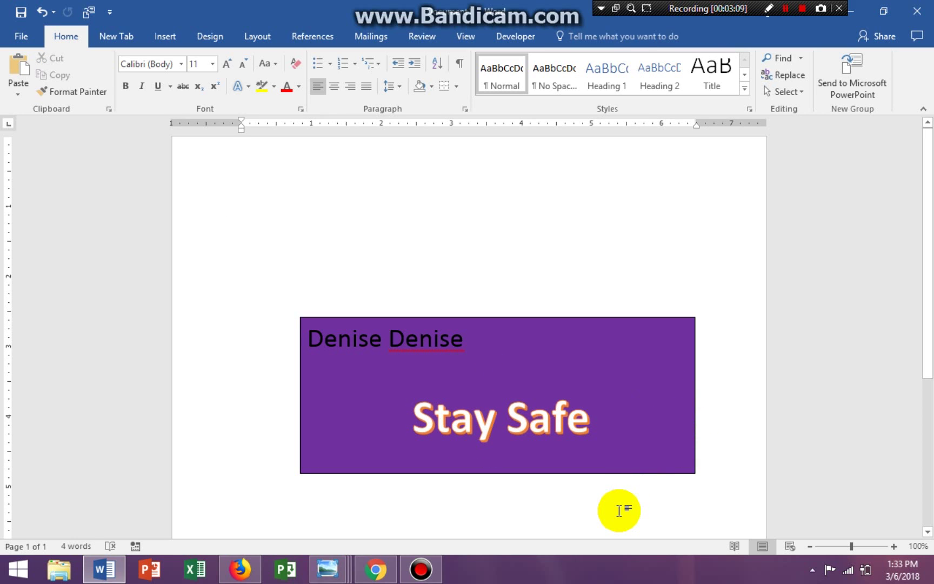